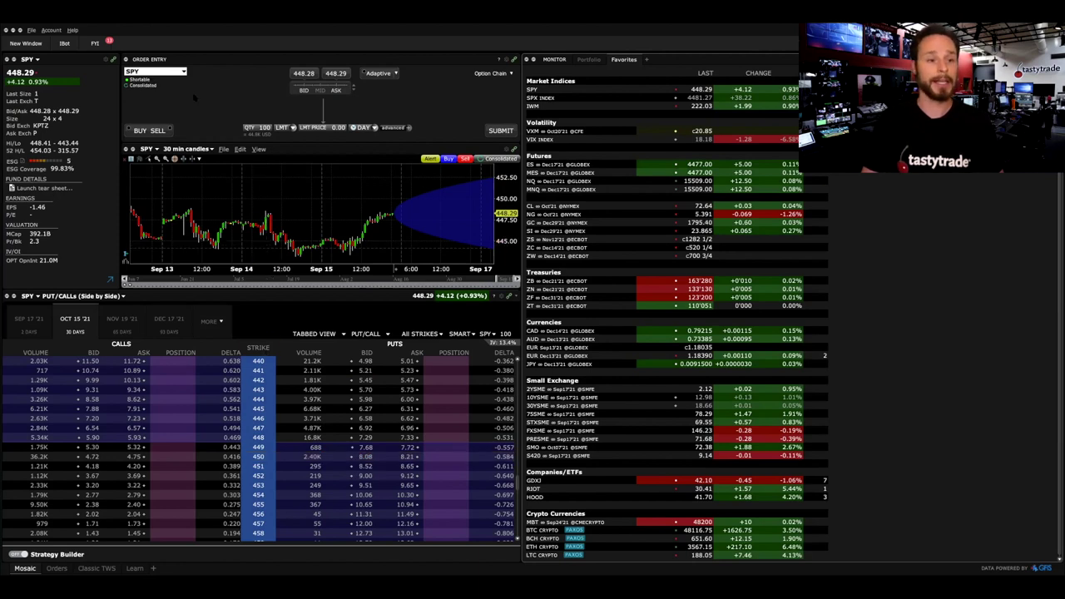
Preview a 100-share SPY buy at a 448.28 limit, then close the preview untransmitted.
{"action": "left_click", "coordinate": [138, 131]}
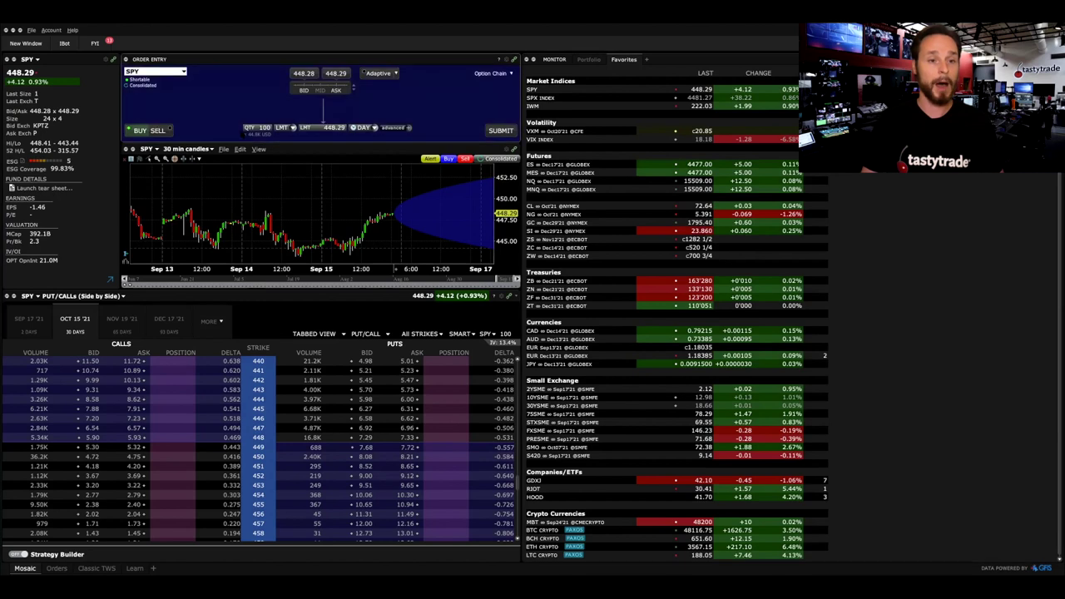
{"action": "left_click", "coordinate": [333, 127]}
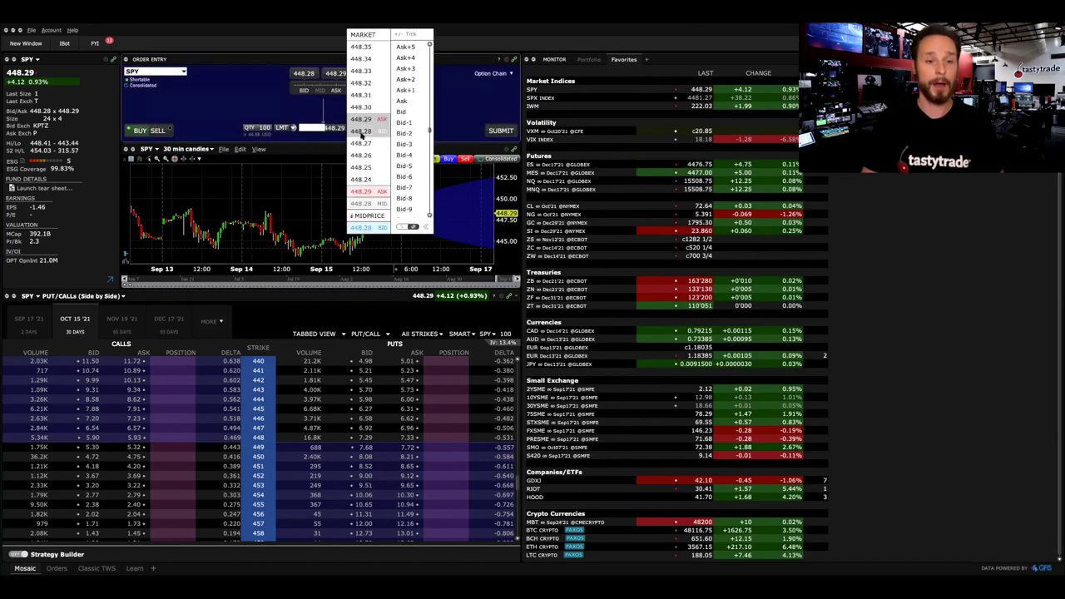
{"action": "left_click", "coordinate": [391, 135]}
{"action": "left_click", "coordinate": [500, 131]}
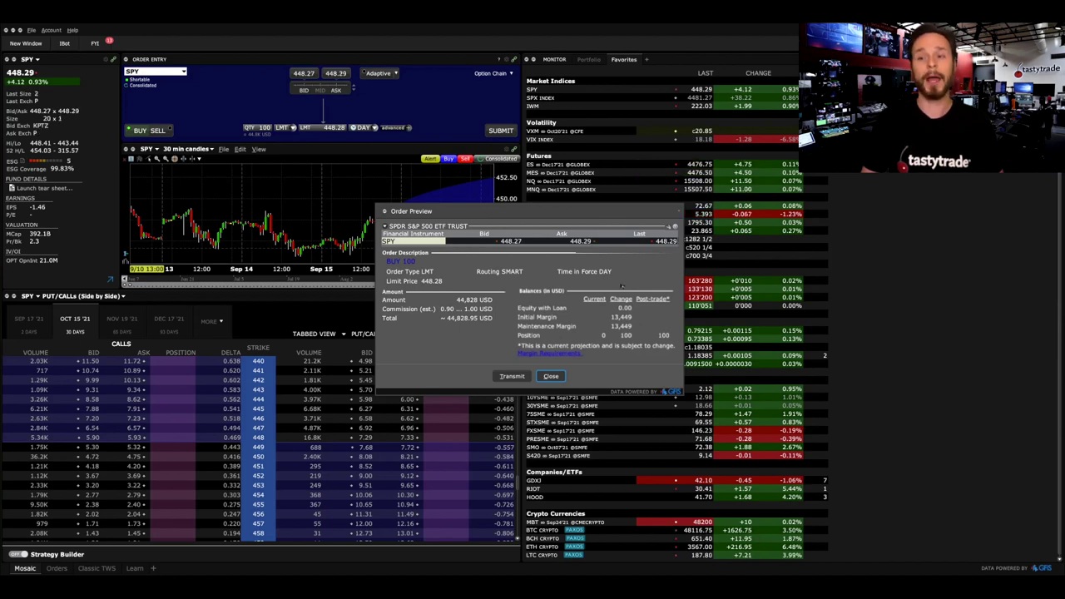
{"action": "key", "text": "Return"}
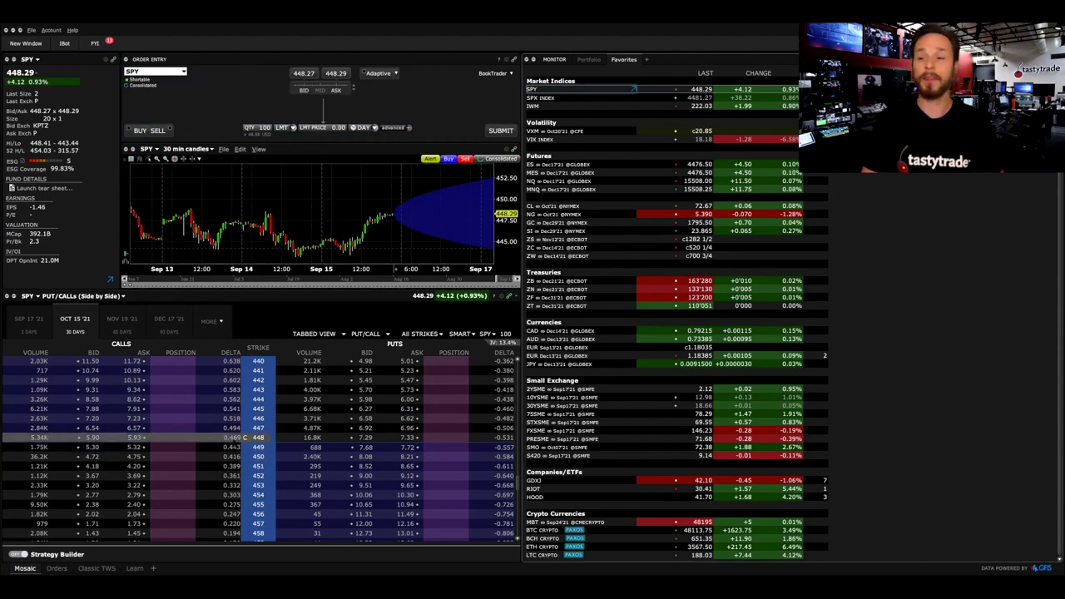
Add a long SPY Oct 15 448 call and a short Oct 15 448 put to Strategy Builder.
{"action": "left_click", "coordinate": [133, 438]}
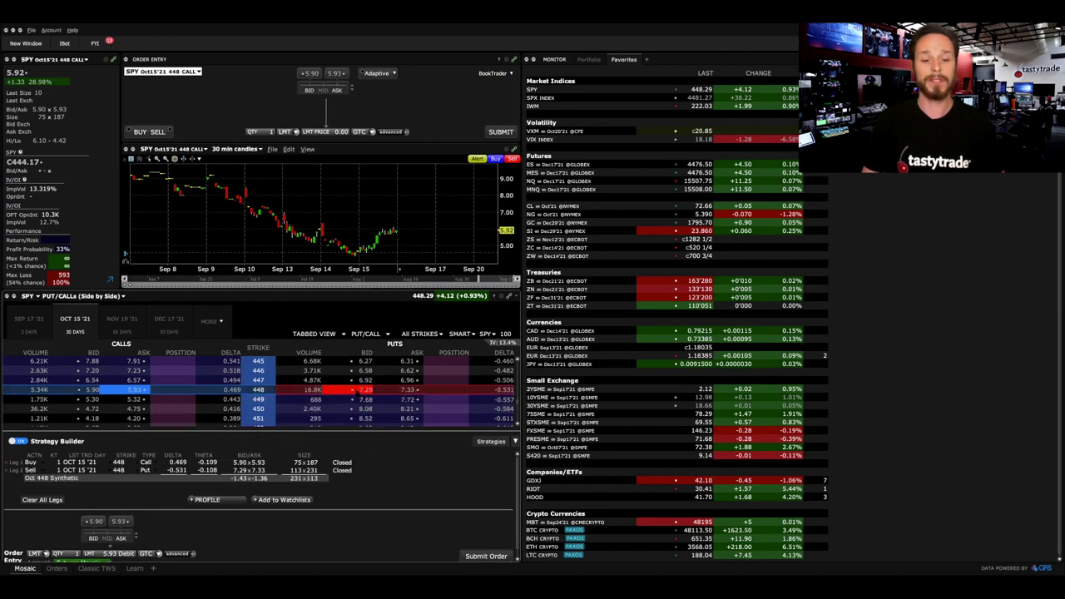
{"action": "left_click", "coordinate": [365, 392]}
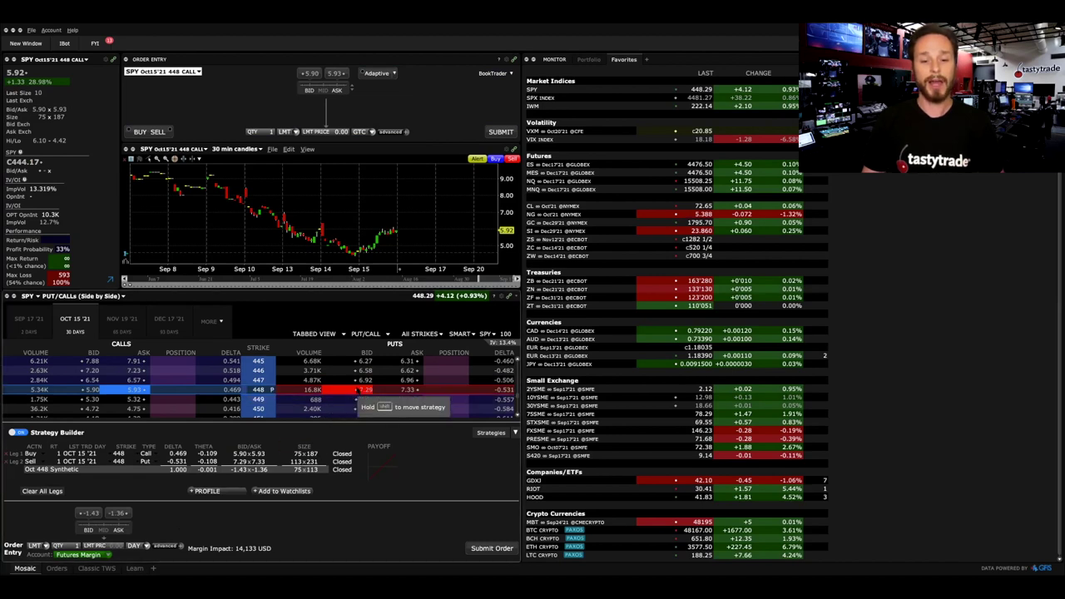
{"action": "left_click_drag", "start_coordinate": [359, 390], "coordinate": [358, 362]}
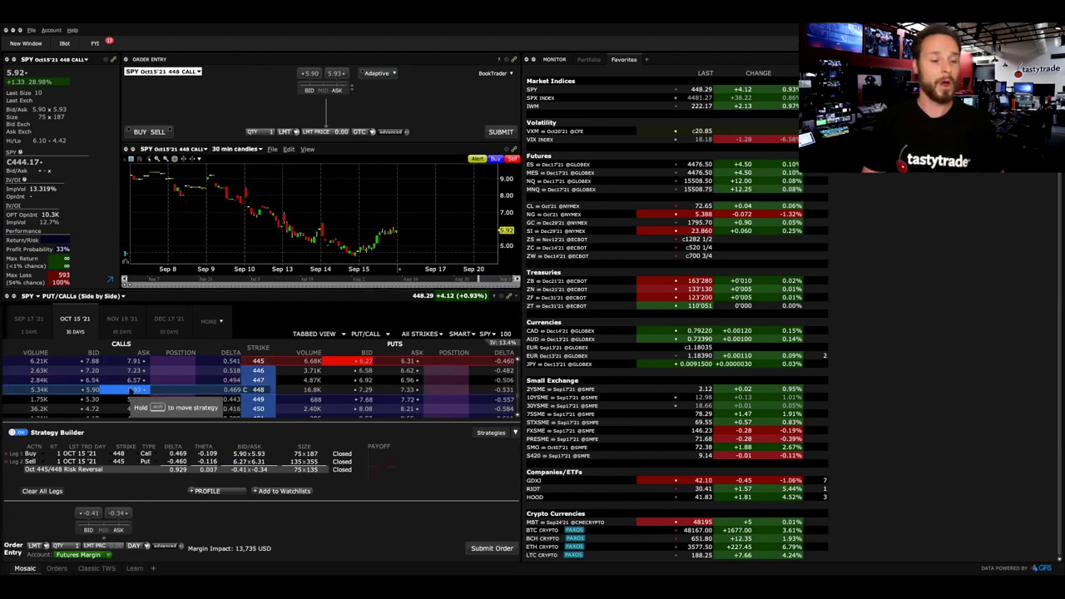
{"action": "left_click_drag", "start_coordinate": [133, 410], "coordinate": [133, 410]}
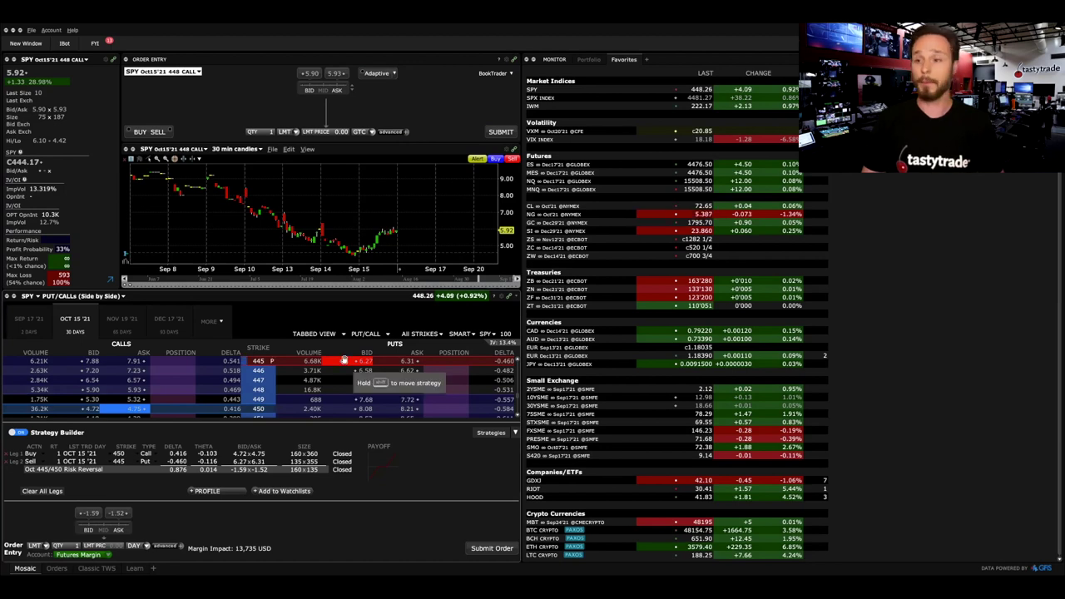
{"action": "left_click", "coordinate": [354, 389]}
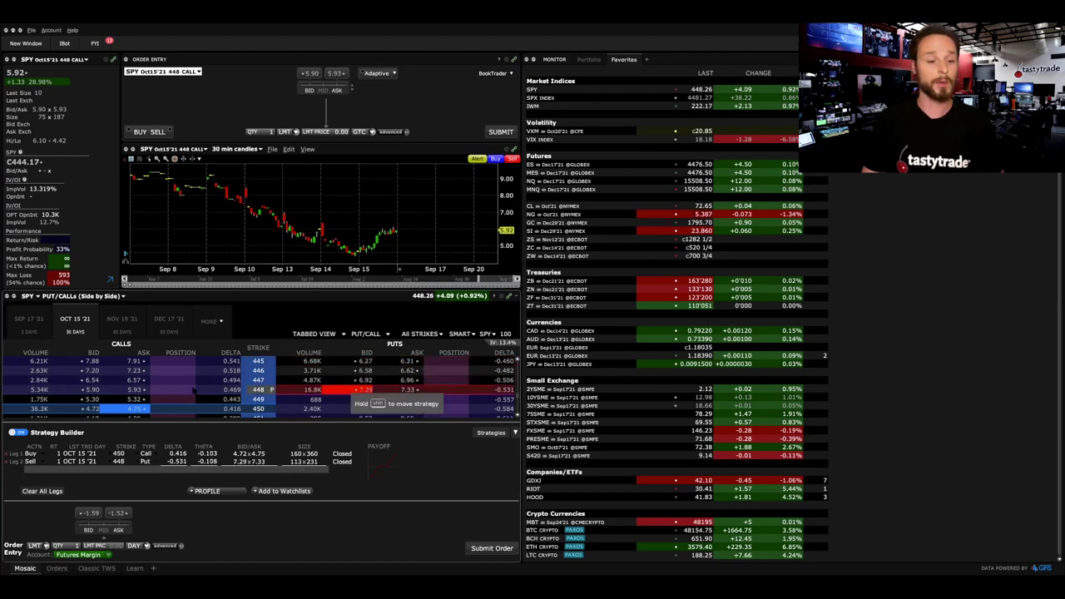
{"action": "left_click", "coordinate": [135, 390]}
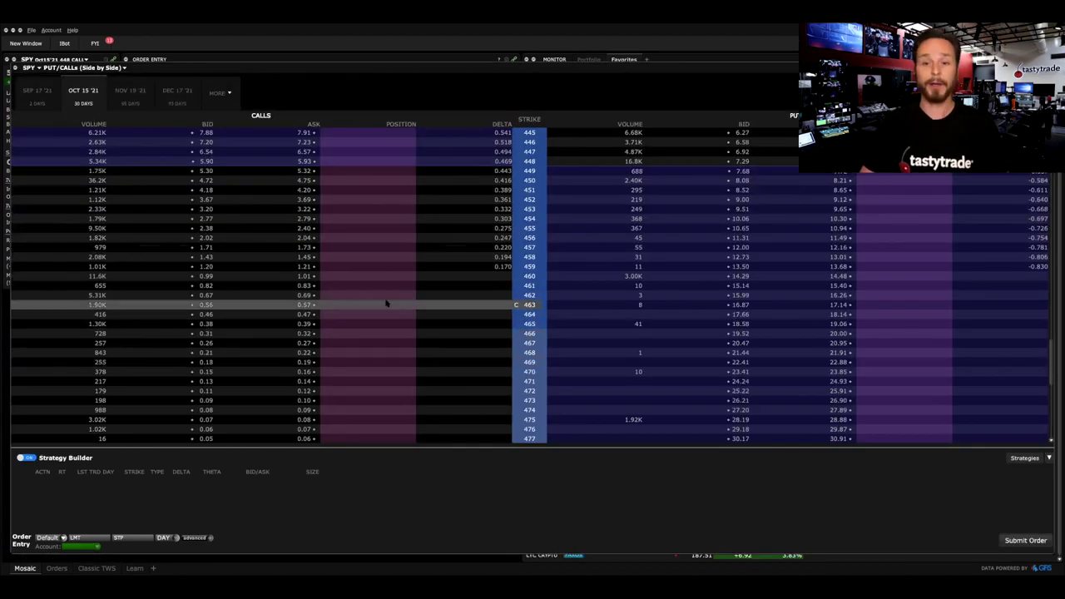
Scroll the maximized SPY Oct 15 '21 option chain up and down through its strikes.
{"action": "scroll", "coordinate": [386, 304], "scroll_direction": "up", "scroll_amount": 8}
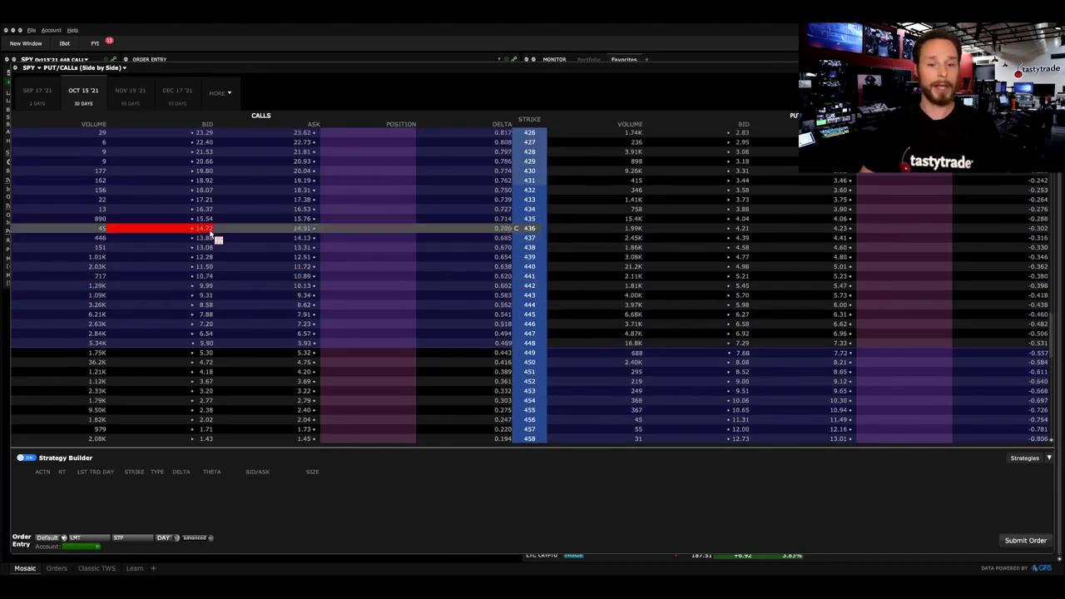
{"action": "scroll", "coordinate": [212, 237], "scroll_direction": "down", "scroll_amount": 2}
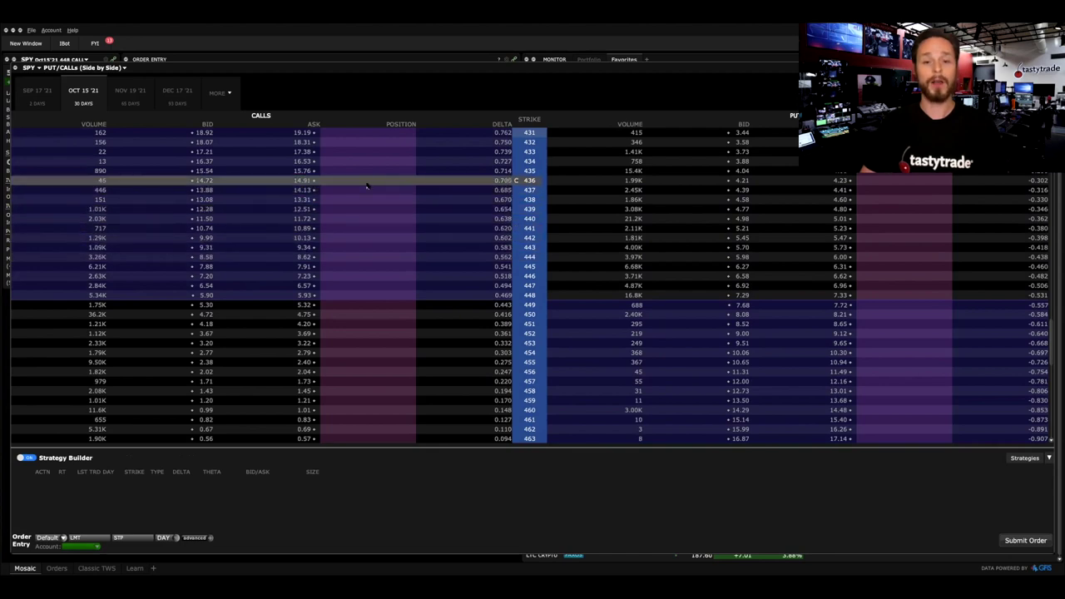
Add a buy leg of two Oct 15 436 calls and a sell leg of one 447 call.
{"action": "left_click", "coordinate": [286, 184]}
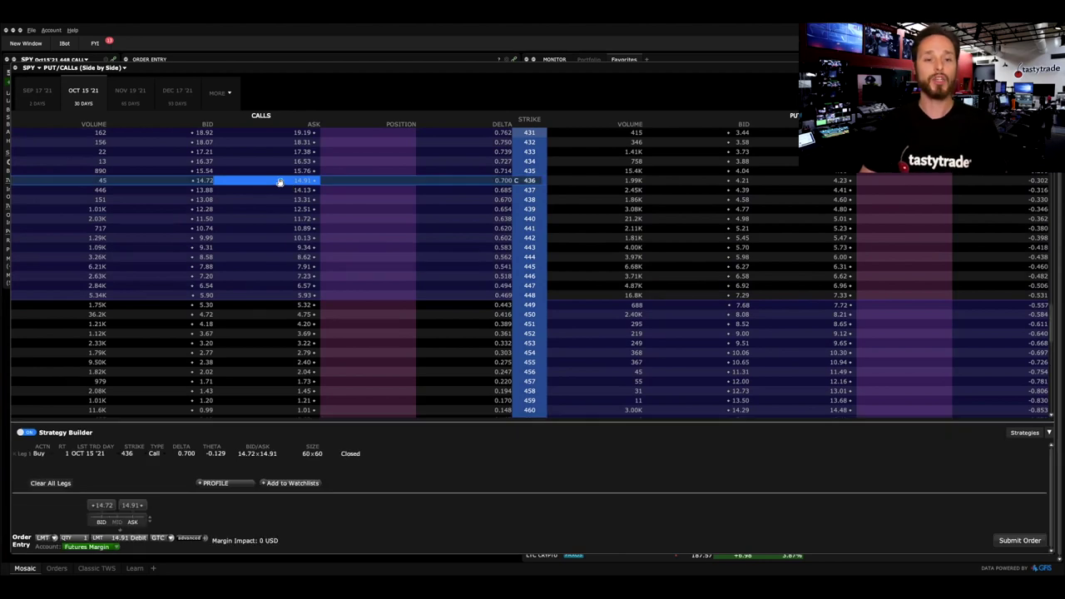
{"action": "left_click", "coordinate": [62, 454]}
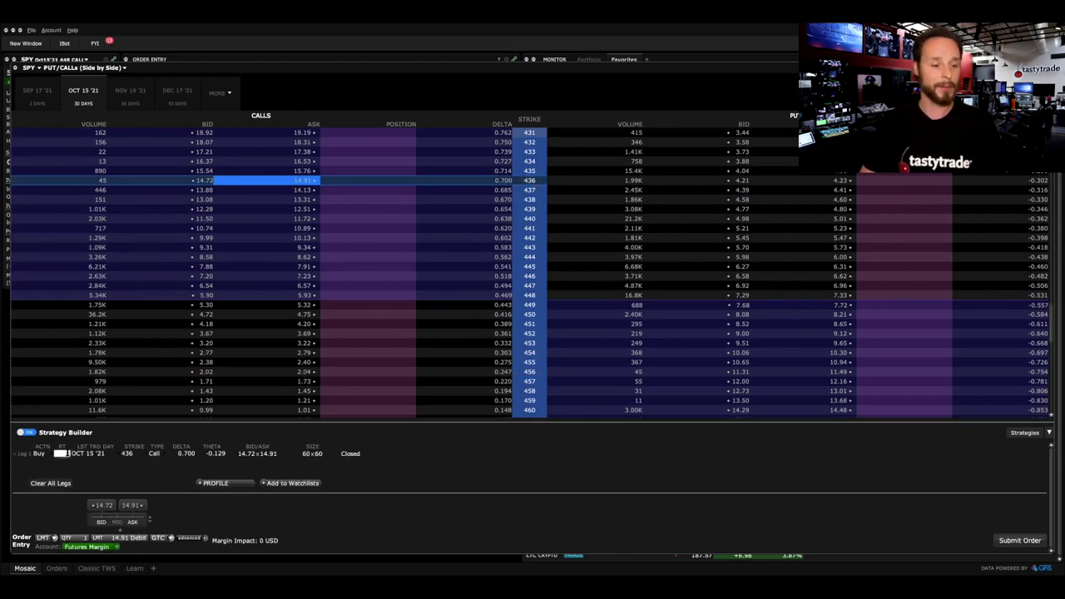
{"action": "type", "text": "2"}
{"action": "key", "text": "Return"}
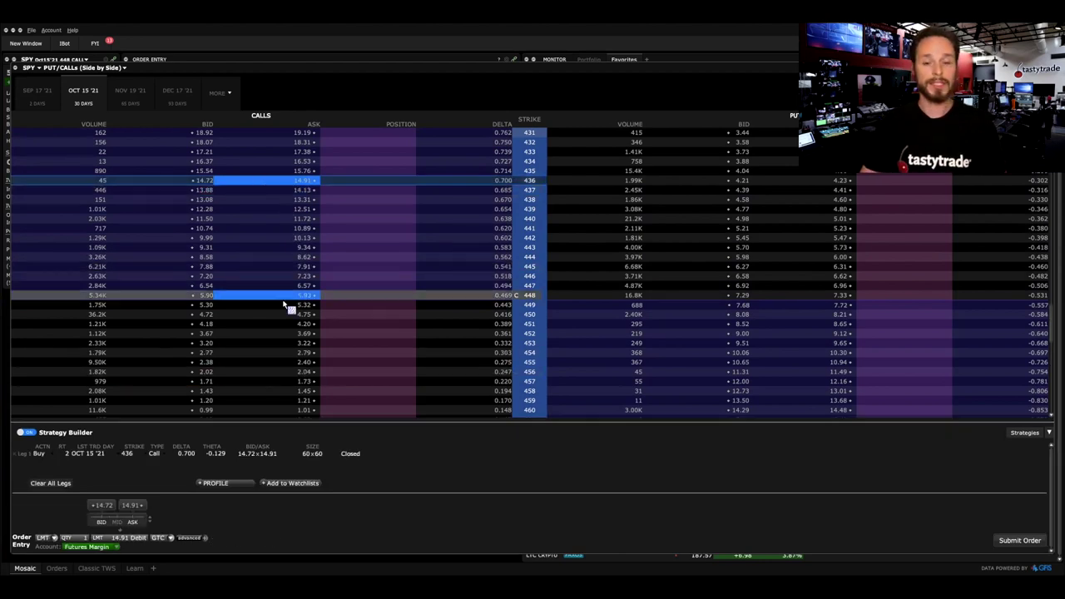
{"action": "left_click", "coordinate": [193, 285]}
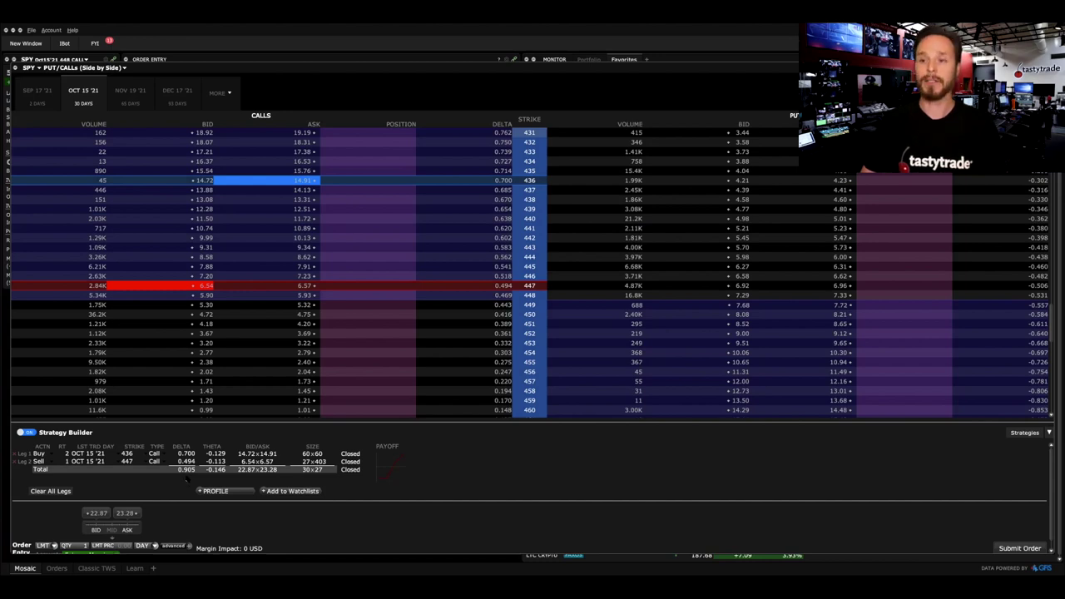
{"action": "left_click", "coordinate": [129, 538]}
Set the 436/447 call strategy's limit to a 23.06 debit and preview the order.
{"action": "left_click", "coordinate": [160, 509]}
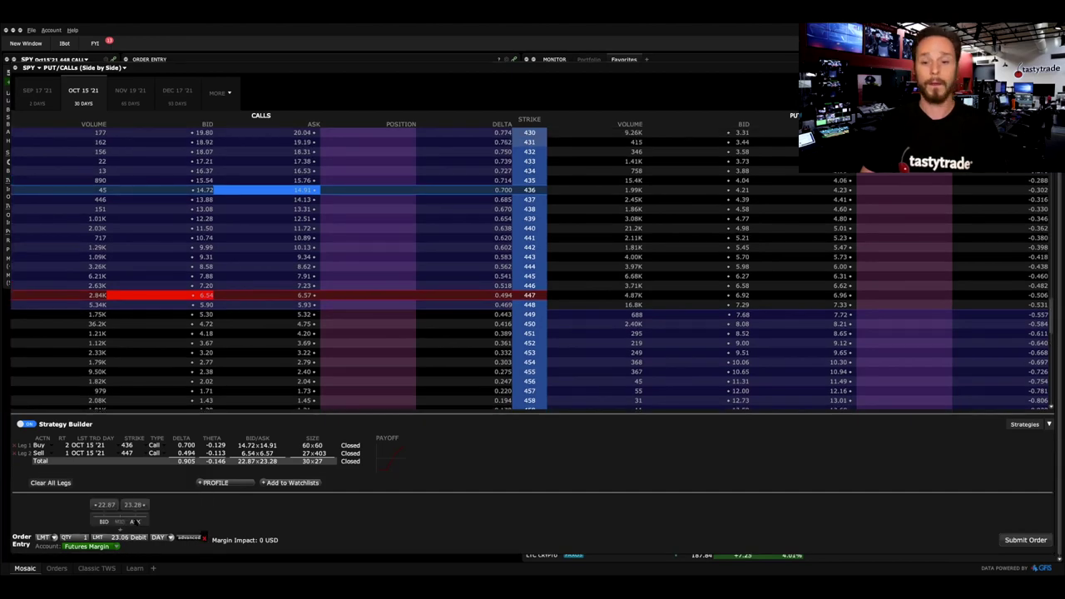
{"action": "left_click", "coordinate": [133, 522]}
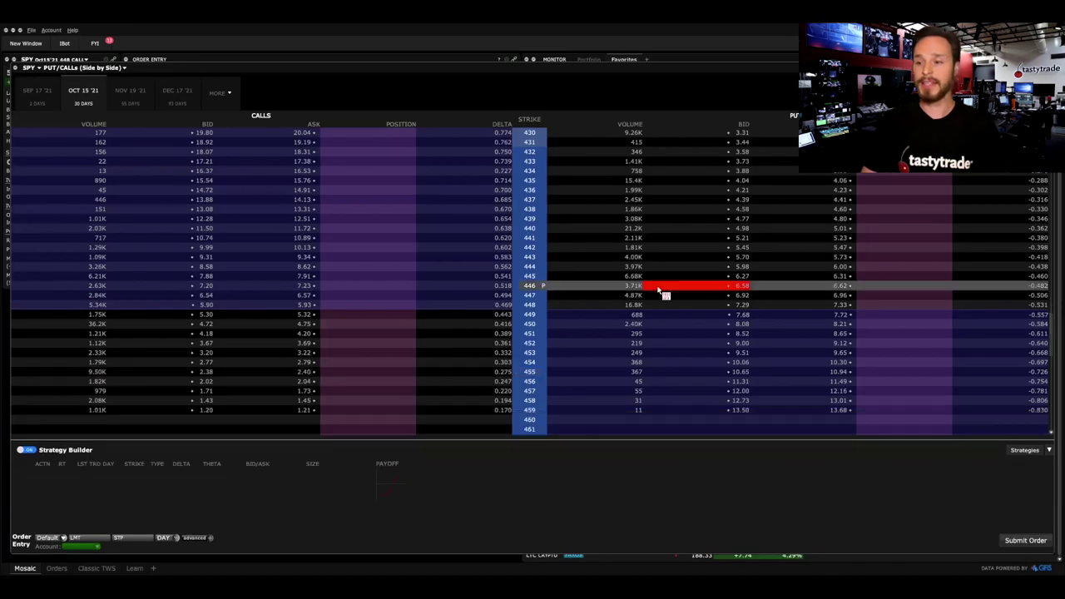
Add a buy leg of two Oct 15 '21 454 puts and a sell leg of one 447 put.
{"action": "scroll", "coordinate": [677, 292], "scroll_direction": "down", "scroll_amount": 1}
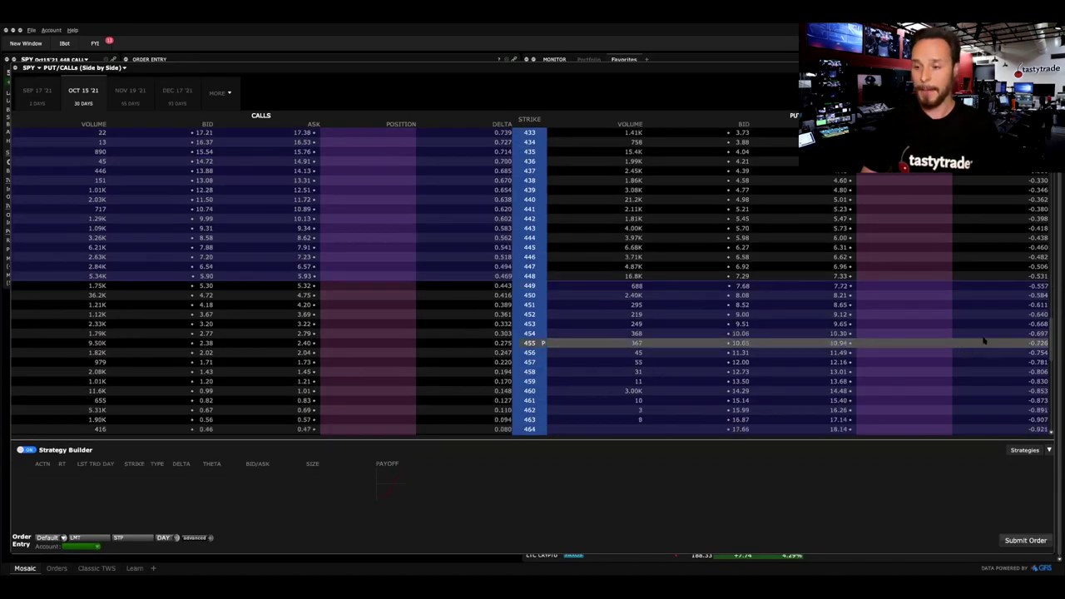
{"action": "left_click", "coordinate": [833, 333]}
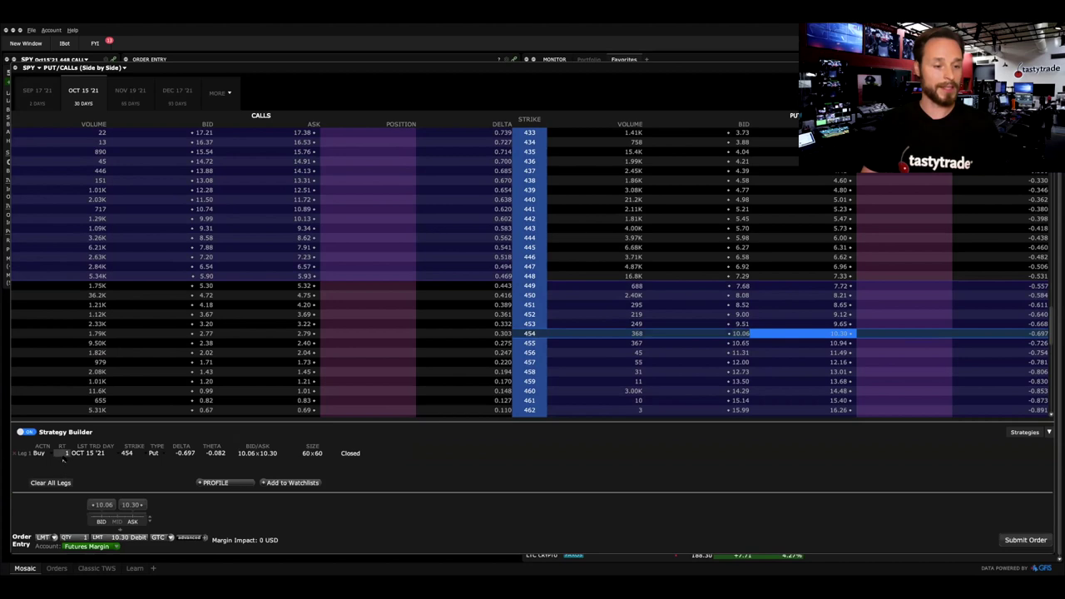
{"action": "scroll", "coordinate": [63, 460], "scroll_direction": "up", "scroll_amount": 1}
{"action": "left_click", "coordinate": [203, 333]}
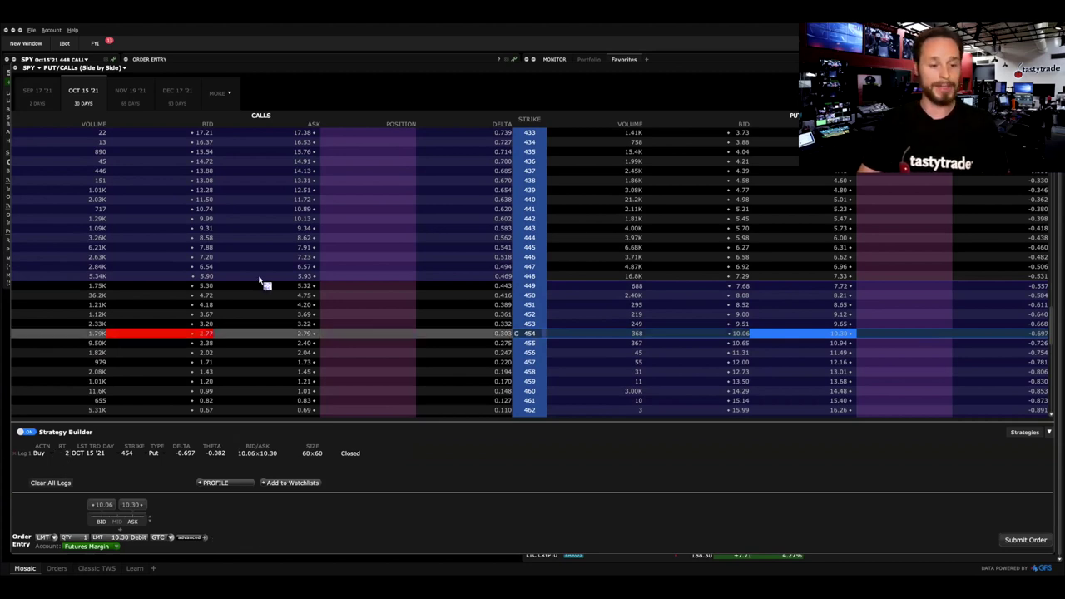
{"action": "left_click", "coordinate": [743, 267]}
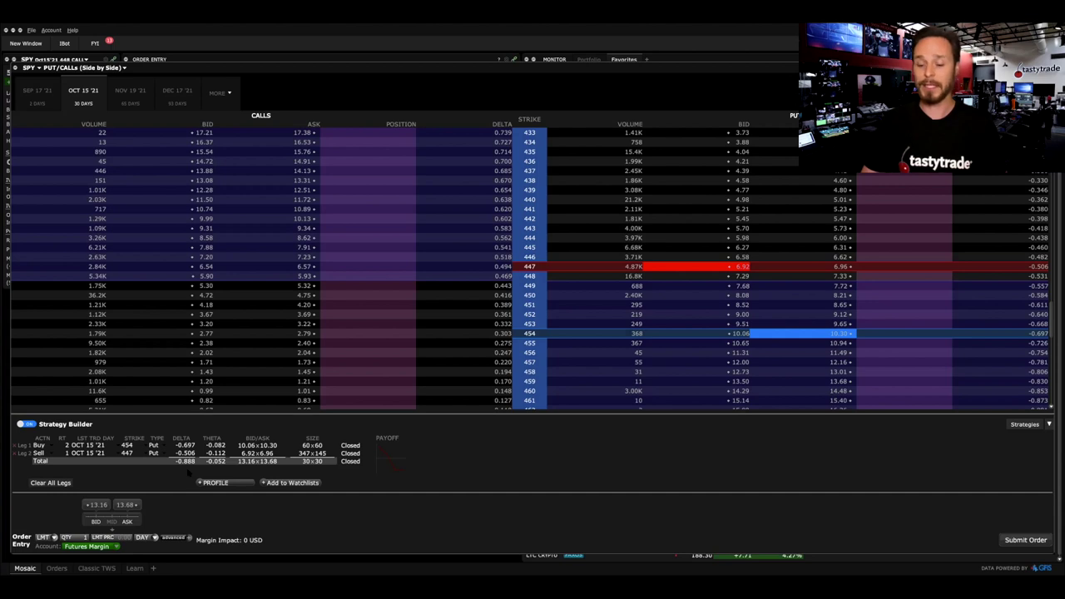
Set a 13.39 debit limit on the 454/447 put strategy and preview it with its performance graph.
{"action": "left_click", "coordinate": [124, 537]}
{"action": "left_click", "coordinate": [152, 543]}
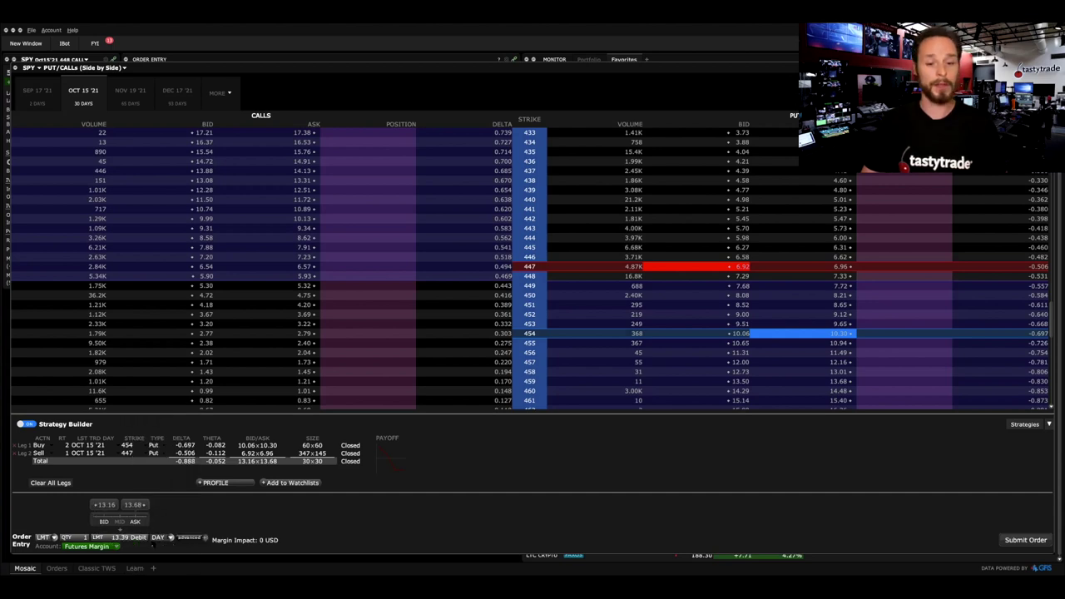
{"action": "left_click", "coordinate": [189, 538]}
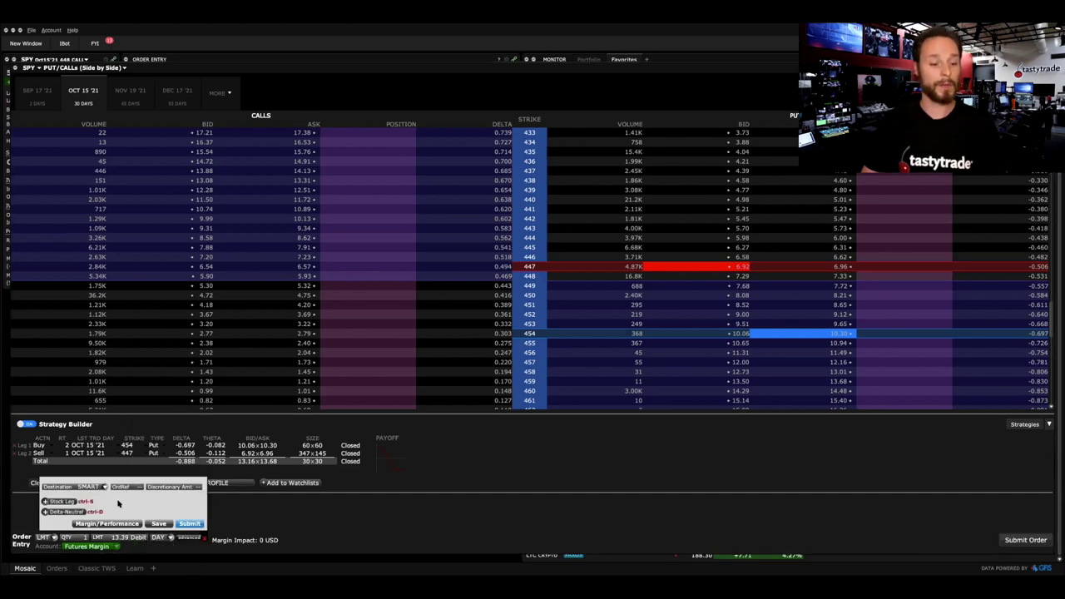
{"action": "left_click", "coordinate": [107, 523]}
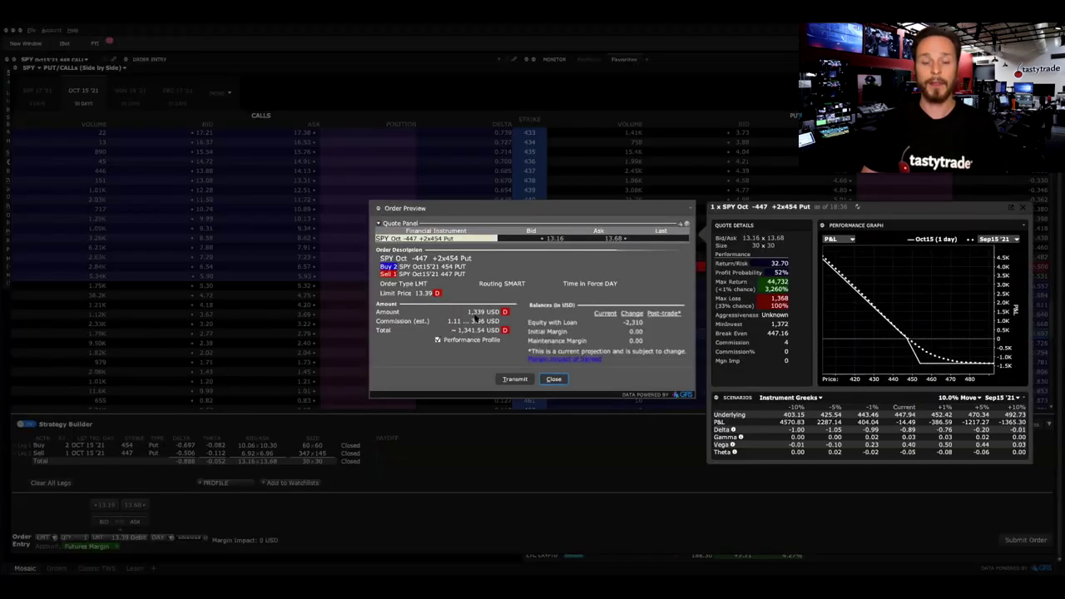